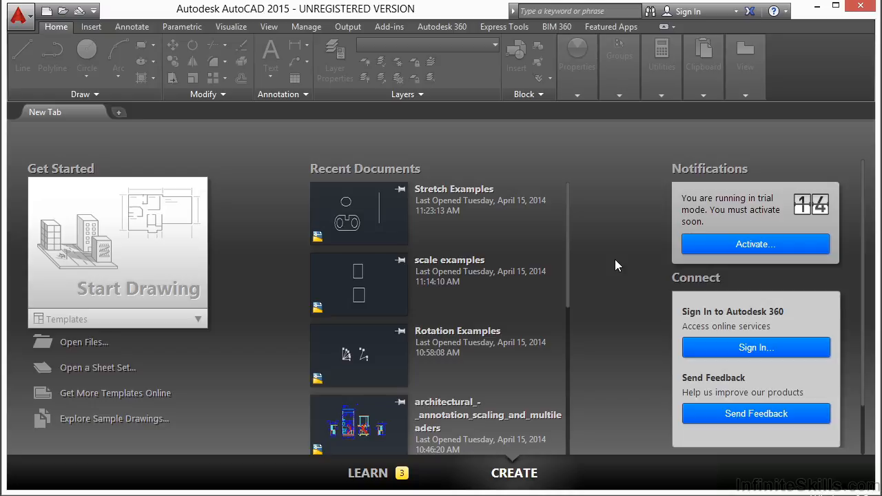
- Open the drawing Offset Examples.dwg from folder 06
{"action": "left_click", "coordinate": [96, 345]}
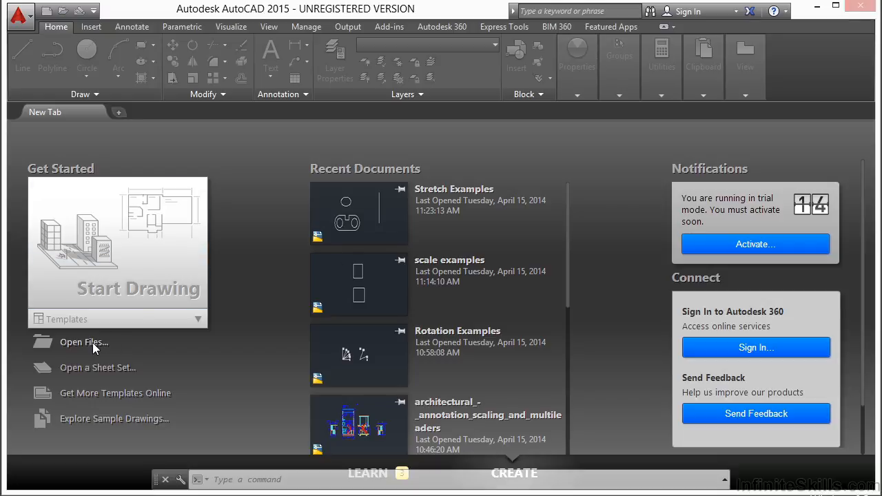
{"action": "left_click", "coordinate": [363, 232]}
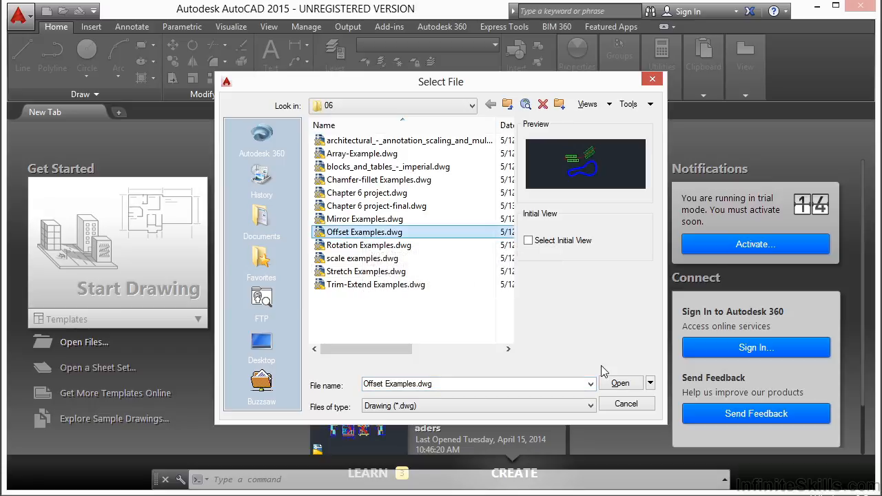
{"action": "left_click", "coordinate": [628, 388]}
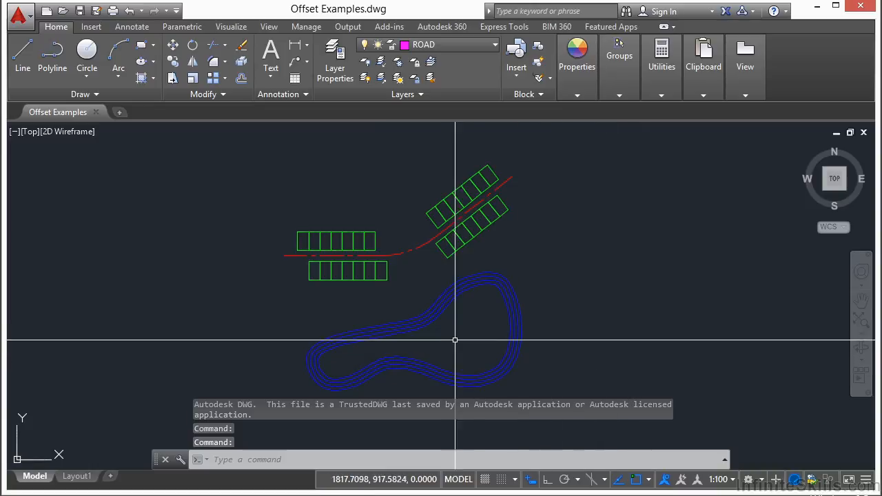
- Examine the green lots along the red road centreline and the closed blue contour lines below them
{"action": "middle_click_drag", "start_coordinate": [439, 327], "coordinate": [439, 314]}
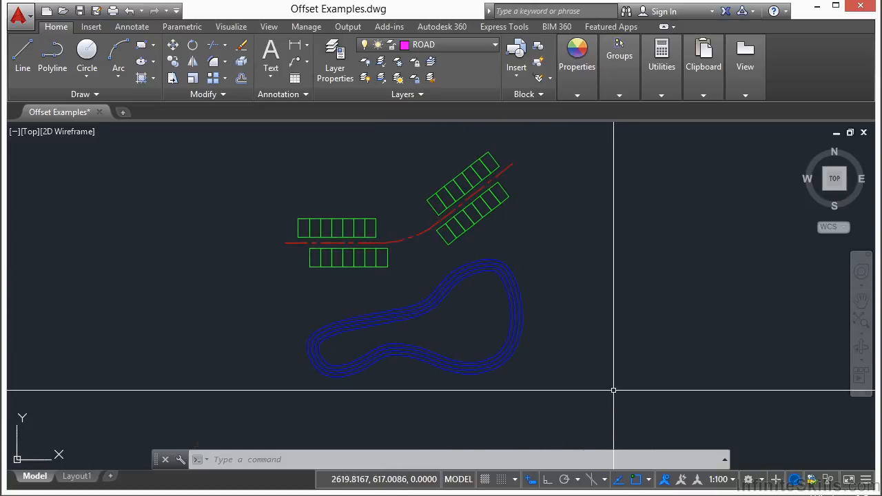
{"action": "scroll", "coordinate": [344, 219], "scroll_direction": "up", "scroll_amount": 2}
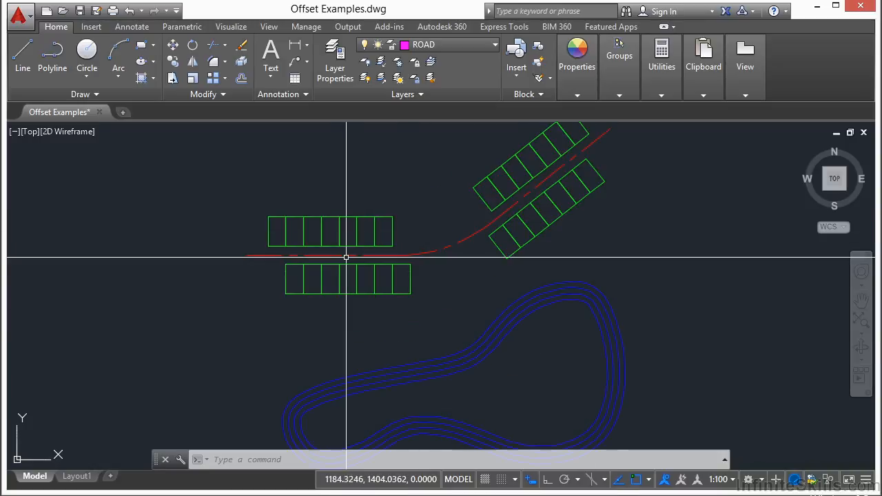
{"action": "middle_click_drag", "start_coordinate": [431, 250], "coordinate": [391, 290]}
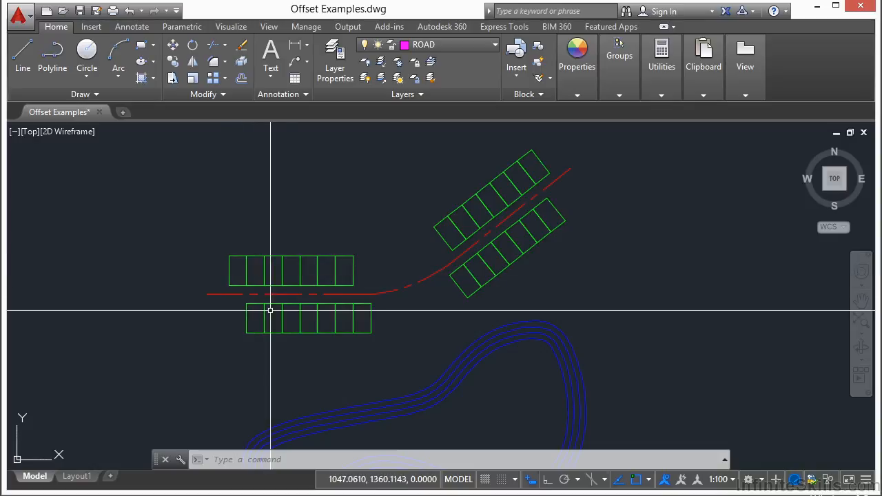
{"action": "middle_click_drag", "start_coordinate": [453, 327], "coordinate": [451, 224]}
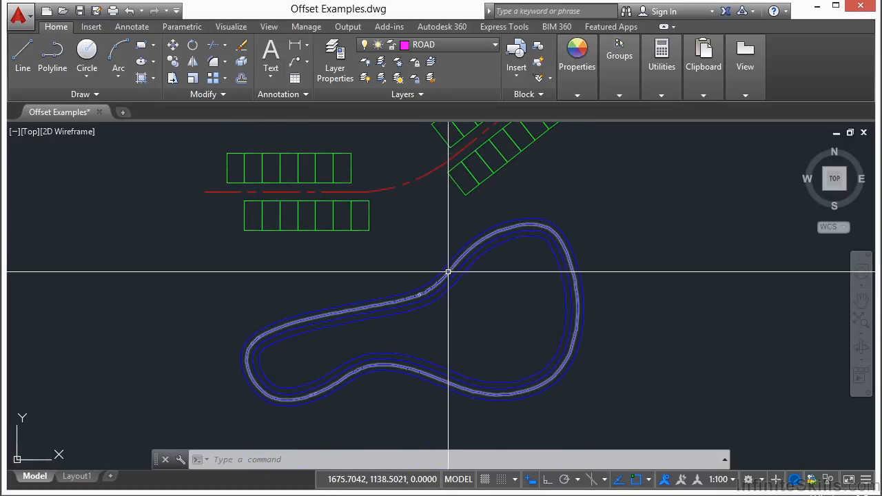
{"action": "scroll", "coordinate": [448, 275], "scroll_direction": "down", "scroll_amount": 3}
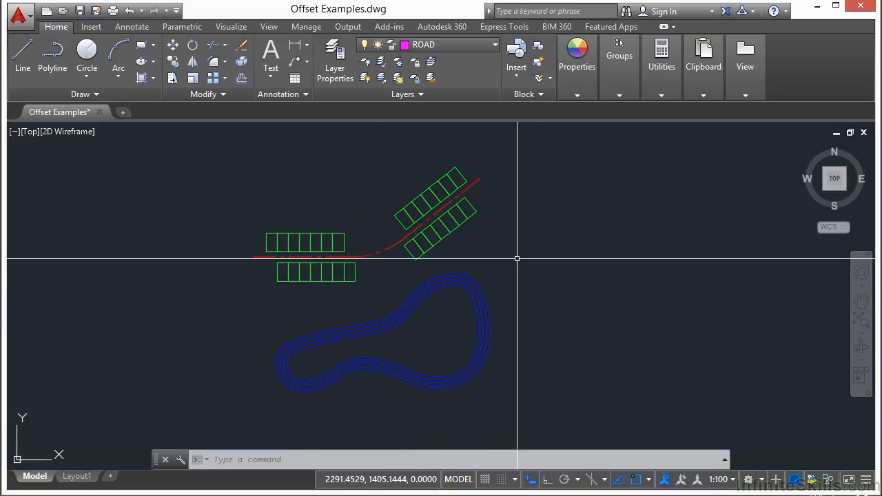
{"action": "middle_click_drag", "start_coordinate": [415, 354], "coordinate": [449, 334]}
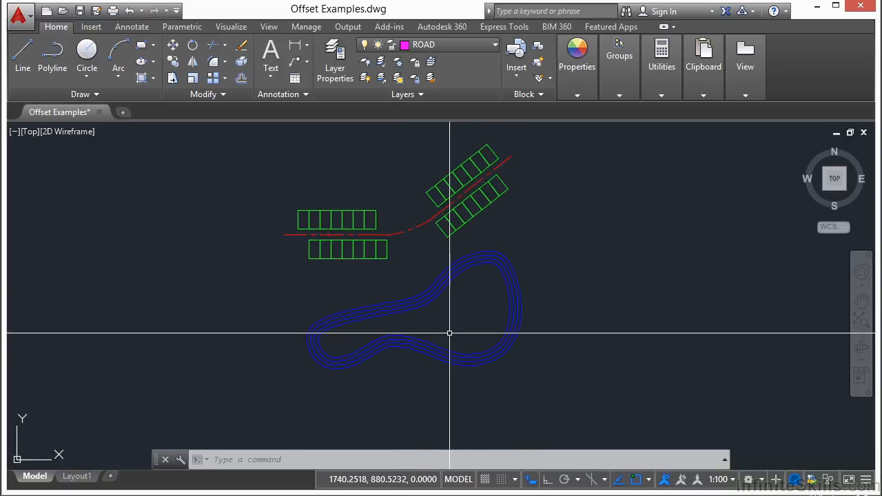
{"action": "type", "text": "off"}
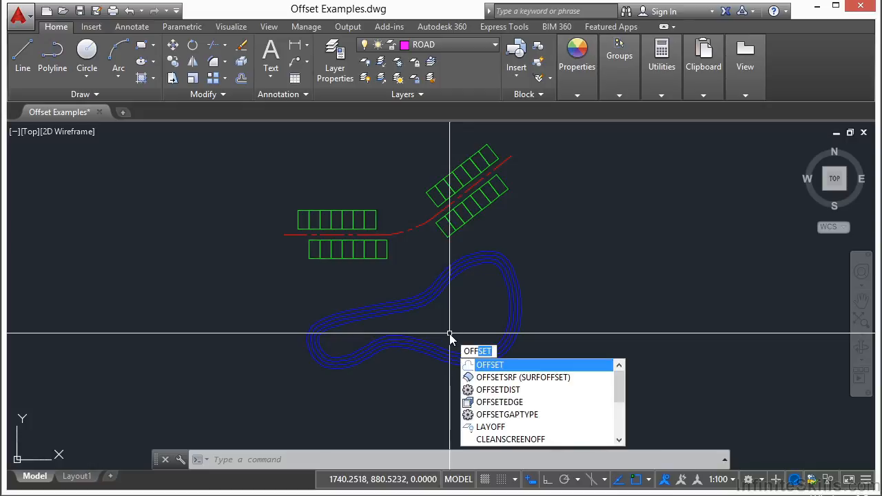
{"action": "key", "text": "Escape"}
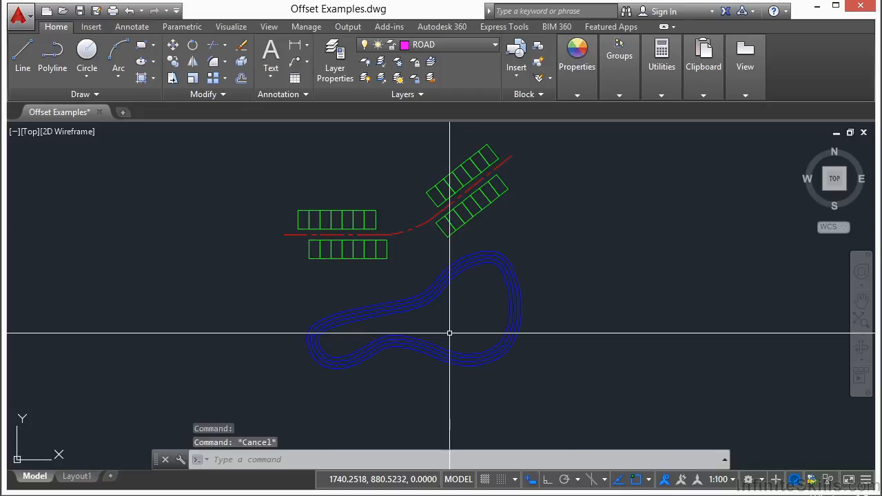
{"action": "type", "text": "o"}
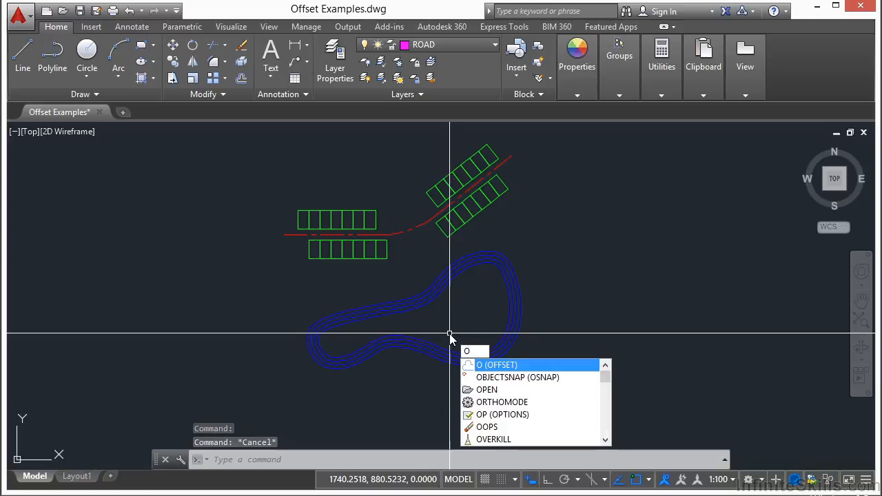
{"action": "key", "text": "Escape"}
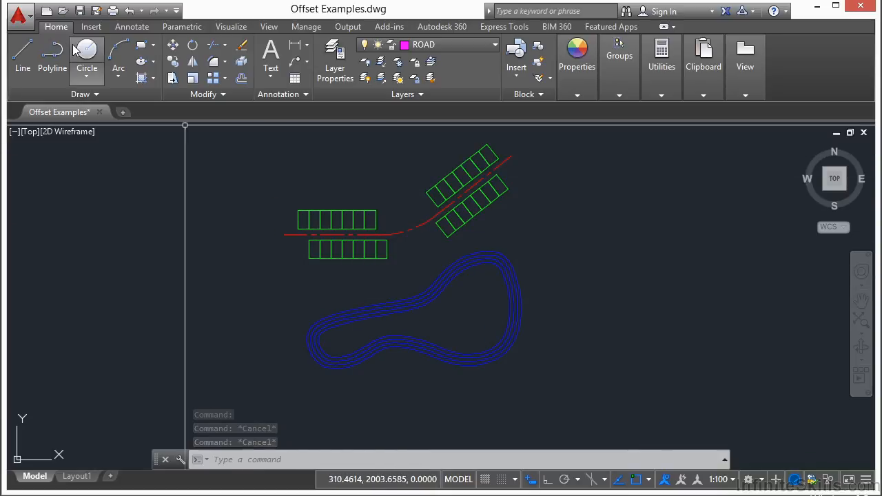
- Offset the innermost closed blue contour inward by a distance of 20 and finish the Offset command
{"action": "left_click", "coordinate": [241, 79]}
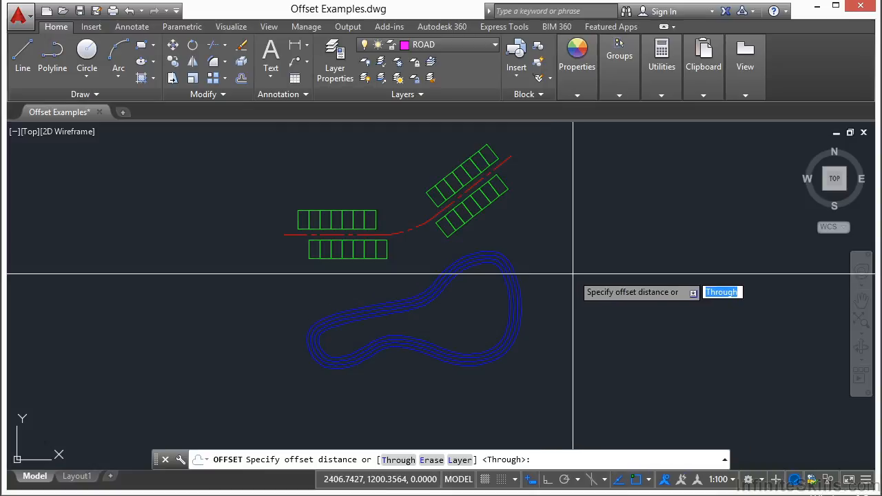
{"action": "type", "text": "20"}
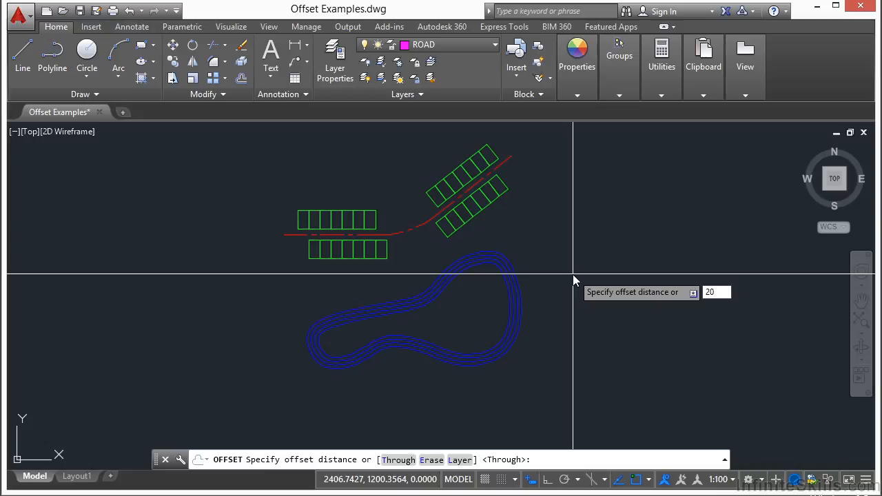
{"action": "key", "text": "Return"}
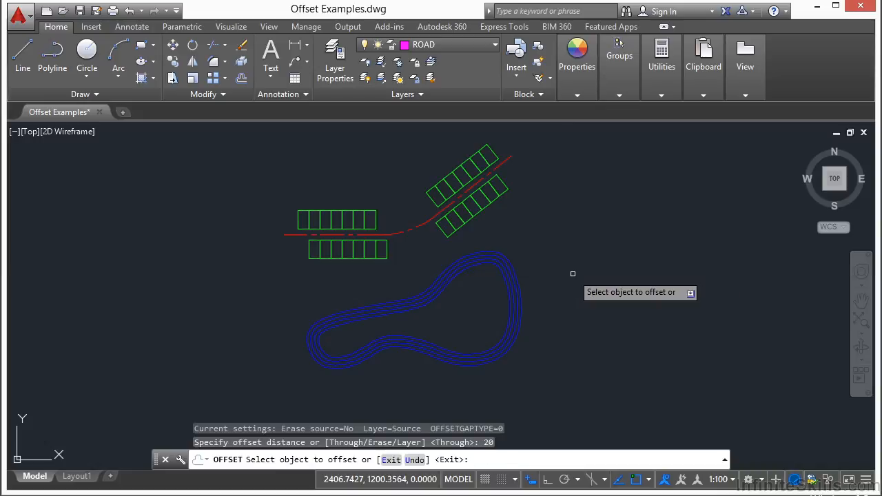
{"action": "scroll", "coordinate": [431, 317], "scroll_direction": "up", "scroll_amount": 5}
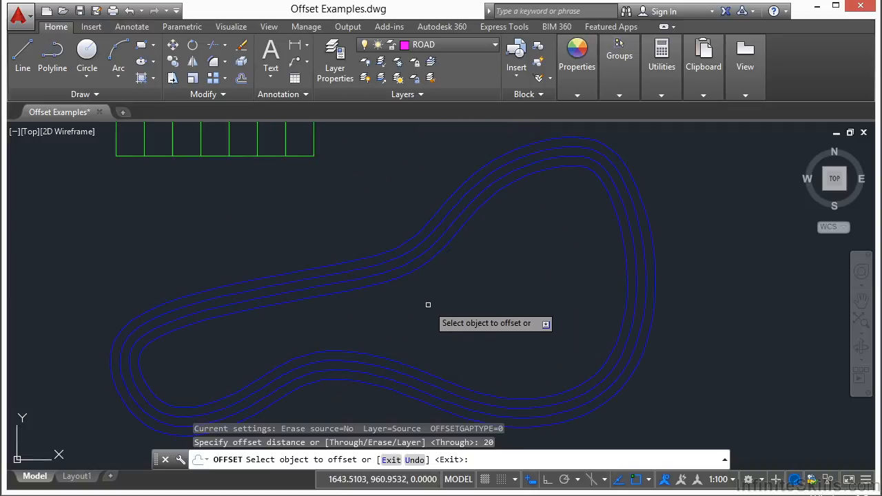
{"action": "middle_click_drag", "start_coordinate": [431, 278], "coordinate": [431, 241]}
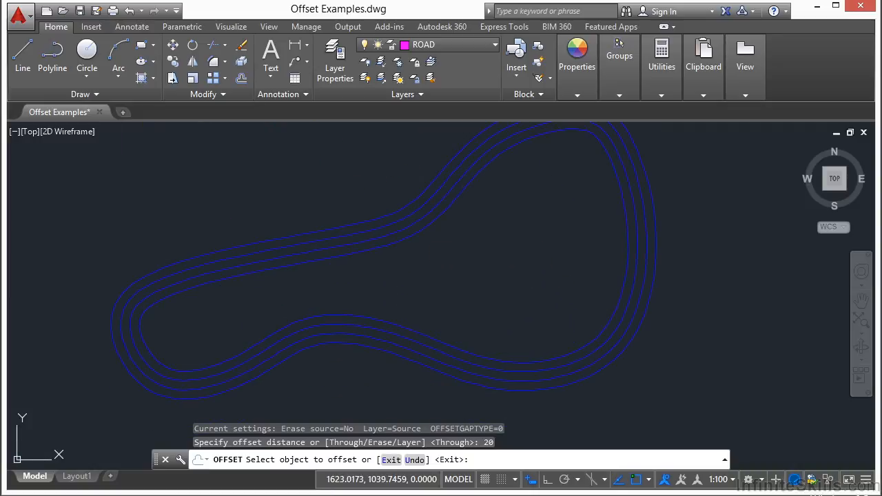
{"action": "left_click", "coordinate": [417, 233]}
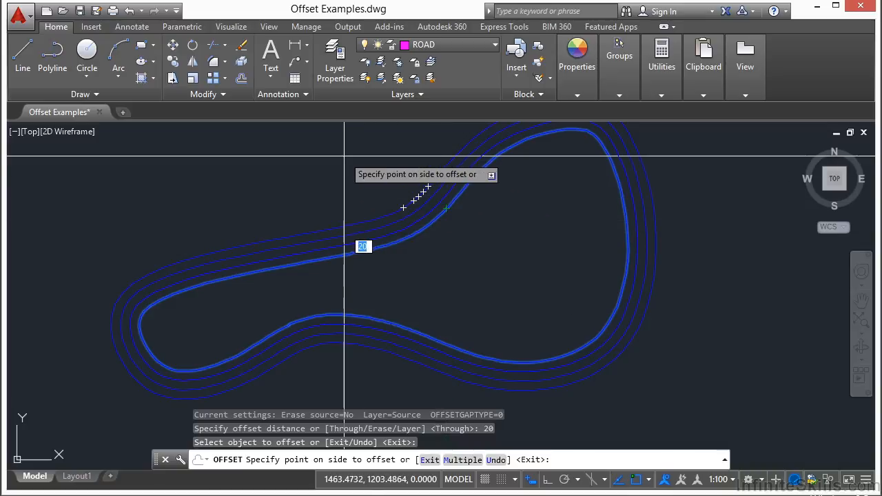
{"action": "scroll", "coordinate": [427, 227], "scroll_direction": "up", "scroll_amount": 5}
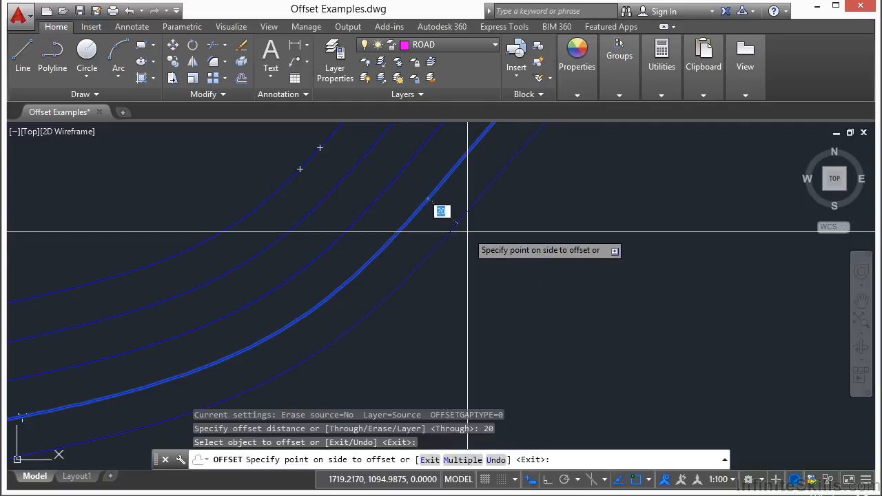
{"action": "left_click", "coordinate": [522, 246]}
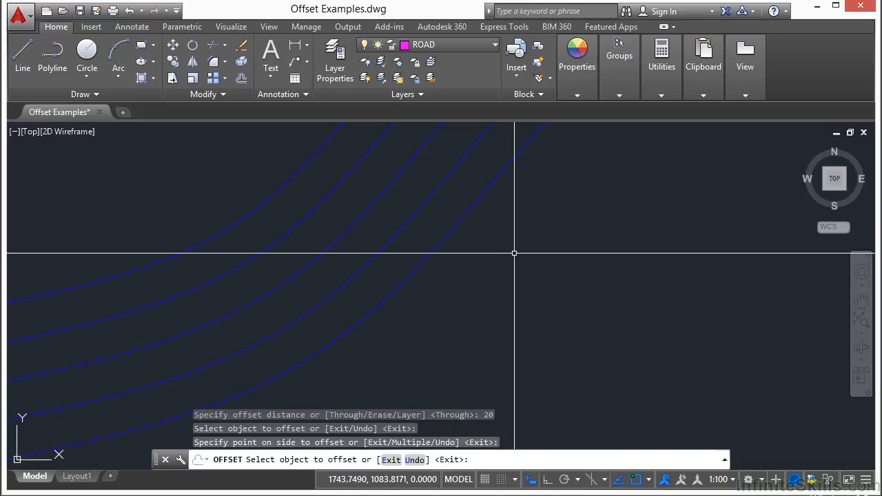
{"action": "key", "text": "Return"}
- Inspect the spacing of the blue contours around the loop, and the red centreline between the green lots
{"action": "scroll", "coordinate": [445, 220], "scroll_direction": "down", "scroll_amount": 2}
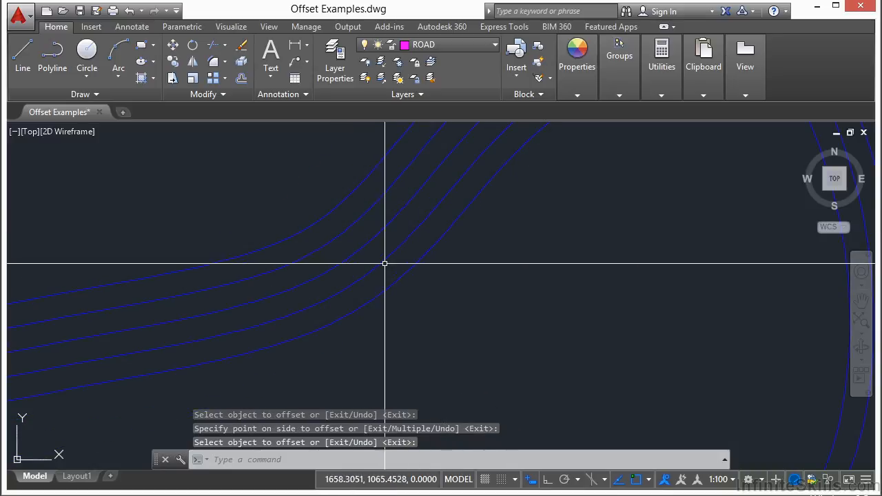
{"action": "middle_click_drag", "start_coordinate": [279, 333], "coordinate": [509, 130]}
{"action": "middle_click_drag", "start_coordinate": [199, 204], "coordinate": [462, 200]}
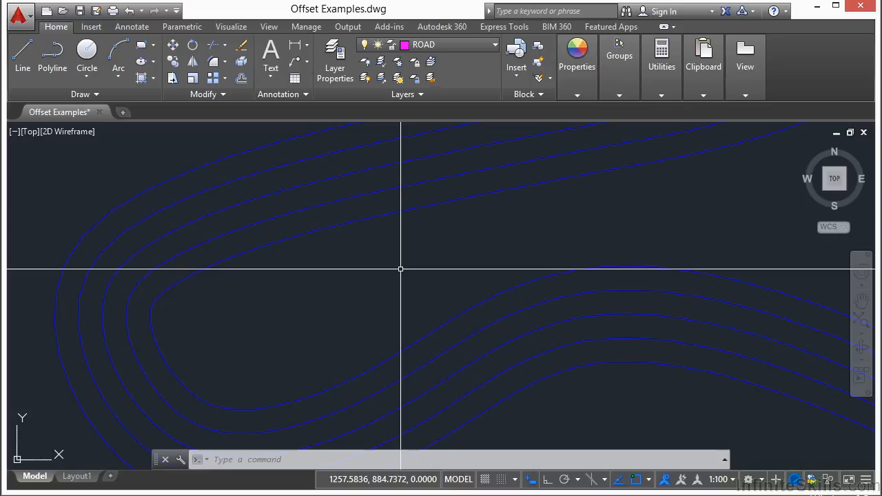
{"action": "scroll", "coordinate": [394, 284], "scroll_direction": "down", "scroll_amount": 6}
{"action": "middle_click_drag", "start_coordinate": [467, 203], "coordinate": [406, 320]}
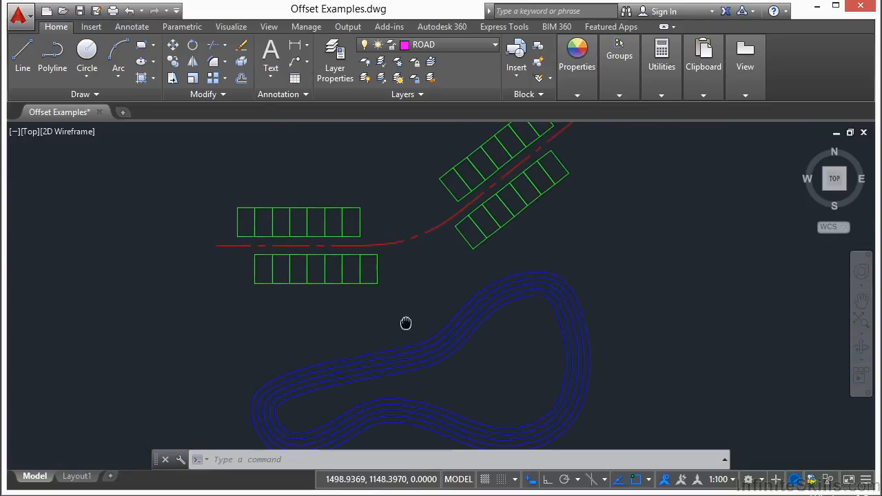
{"action": "scroll", "coordinate": [321, 227], "scroll_direction": "up", "scroll_amount": 4}
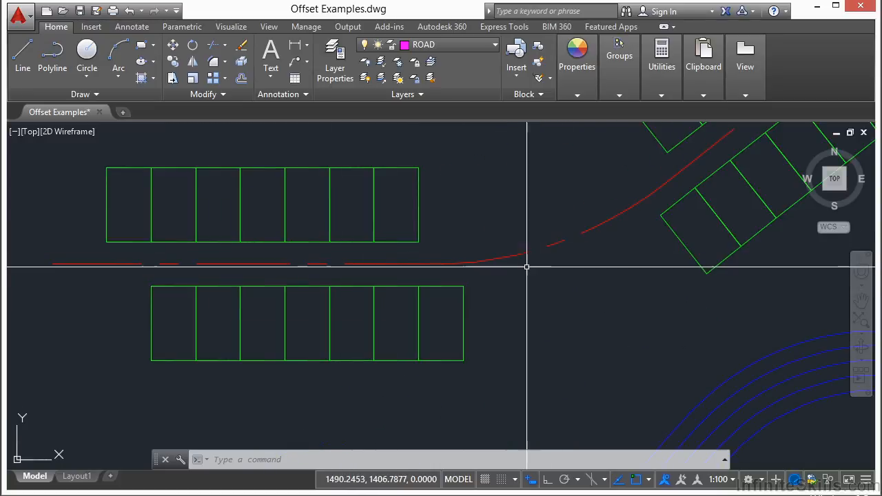
{"action": "scroll", "coordinate": [451, 257], "scroll_direction": "down", "scroll_amount": 2}
{"action": "scroll", "coordinate": [395, 263], "scroll_direction": "up", "scroll_amount": 2}
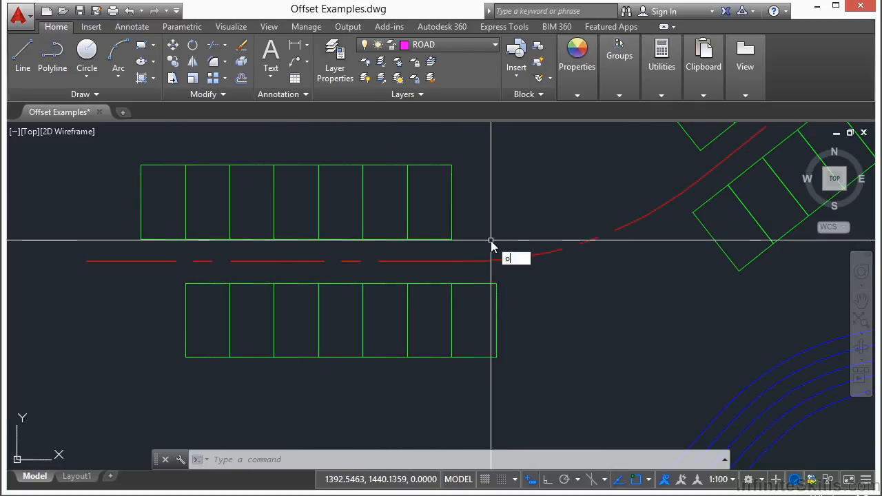
- Start Offset with its layer option set to Current and the Through option in place of a fixed distance
{"action": "key", "text": "Return"}
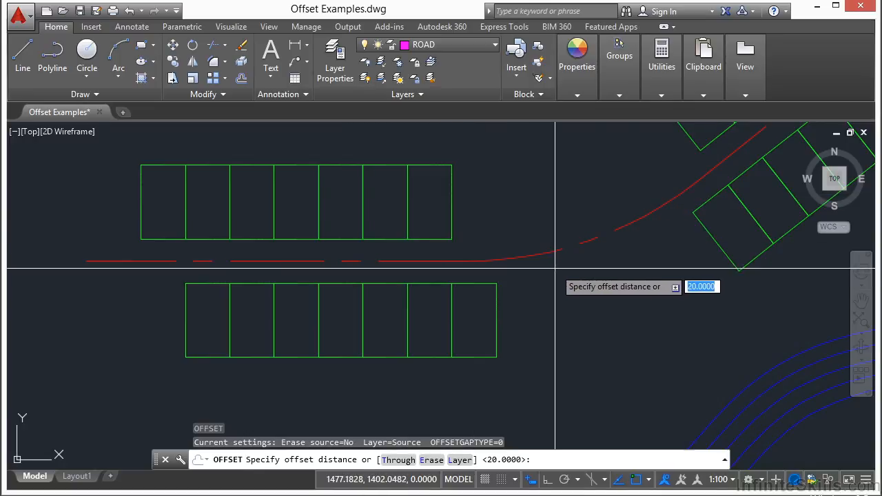
{"action": "middle_click_drag", "start_coordinate": [643, 356], "coordinate": [539, 296]}
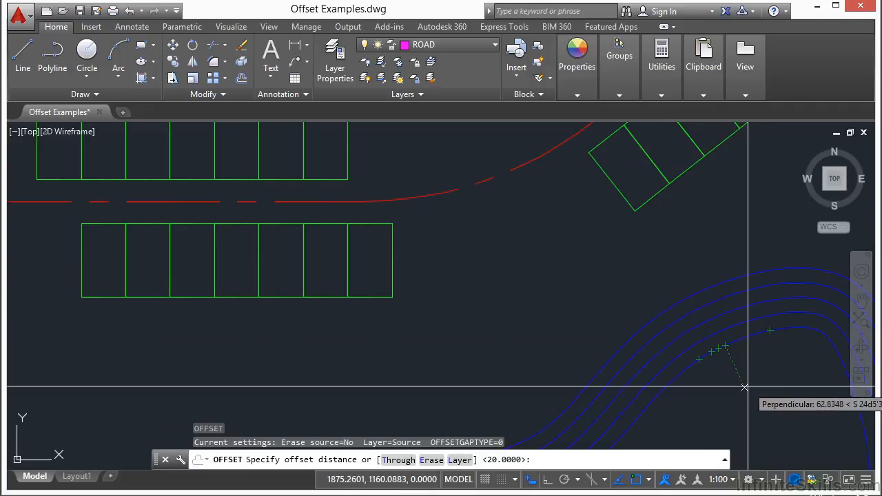
{"action": "middle_click_drag", "start_coordinate": [491, 256], "coordinate": [511, 312]}
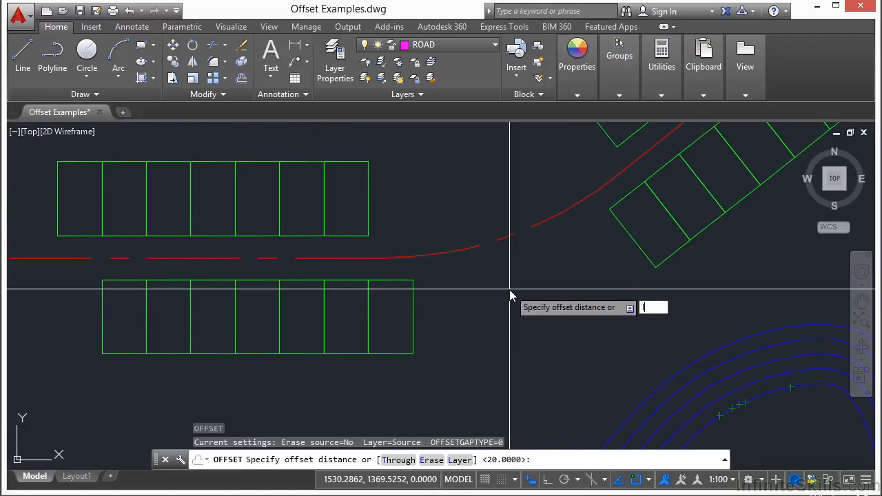
{"action": "key", "text": "Return"}
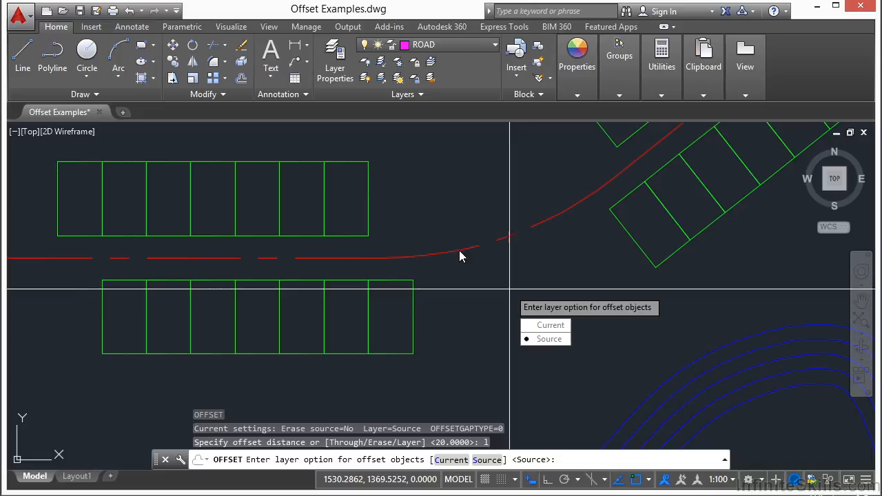
{"action": "left_click", "coordinate": [558, 329]}
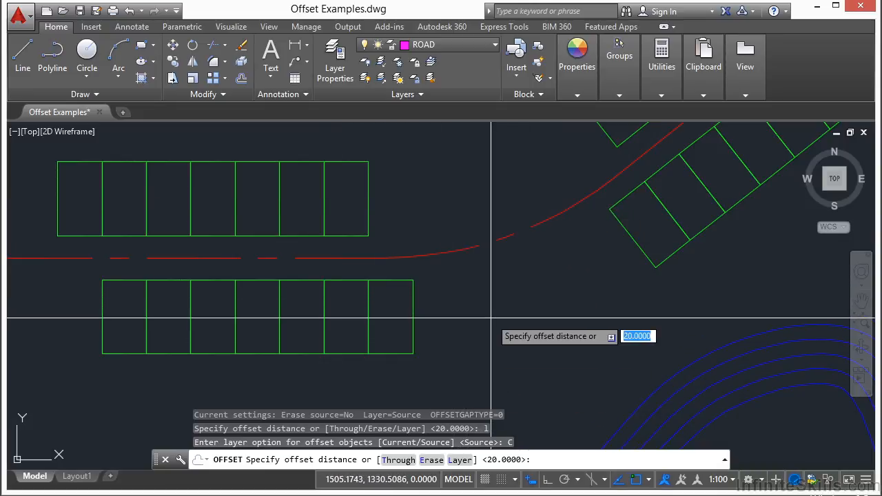
{"action": "key", "text": "Return"}
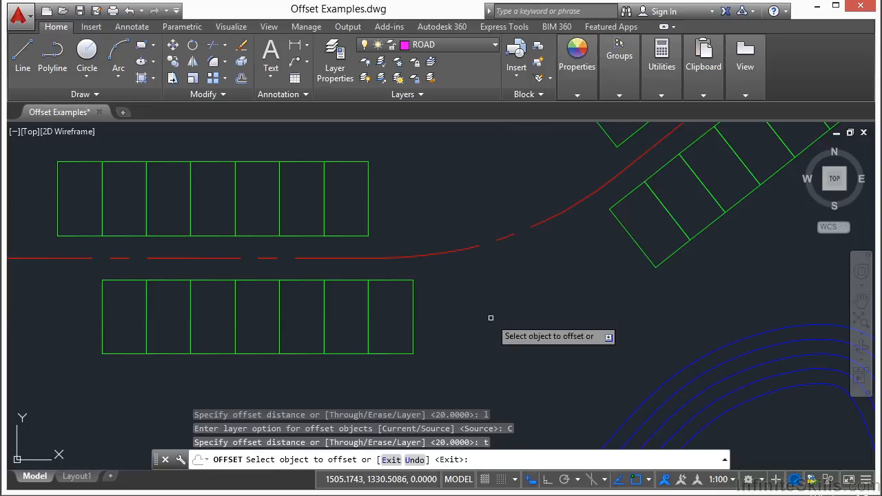
- Offset the red road centreline through the endpoint of a lot divider on the upper edge of the lower horizontal lot row
{"action": "left_click", "coordinate": [375, 253]}
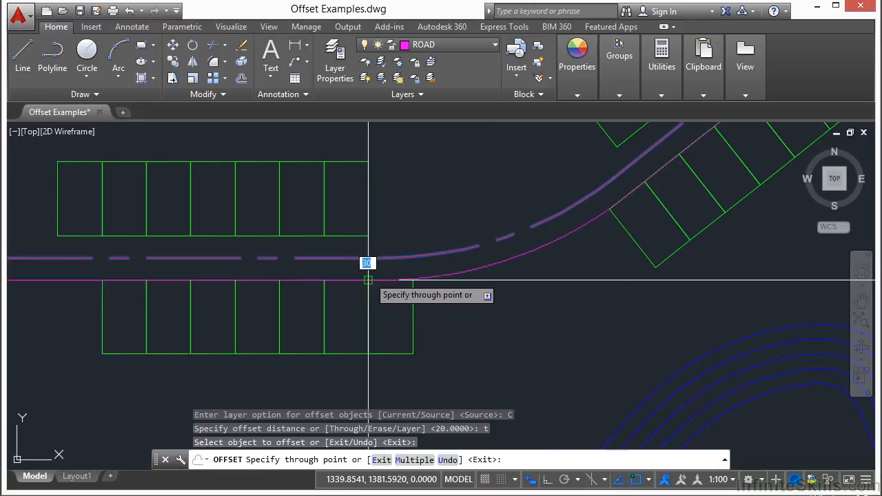
{"action": "scroll", "coordinate": [360, 281], "scroll_direction": "up", "scroll_amount": 4}
{"action": "scroll", "coordinate": [361, 280], "scroll_direction": "up", "scroll_amount": 2}
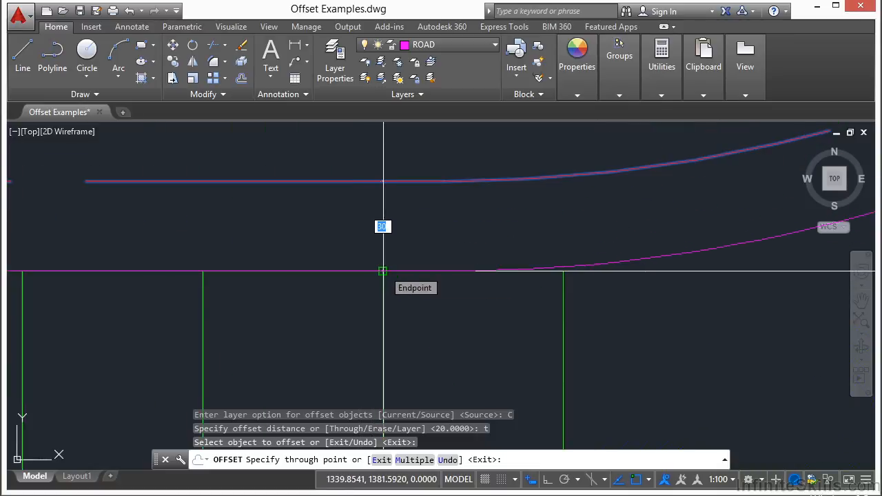
{"action": "left_click", "coordinate": [383, 271]}
{"action": "scroll", "coordinate": [291, 296], "scroll_direction": "down", "scroll_amount": 4}
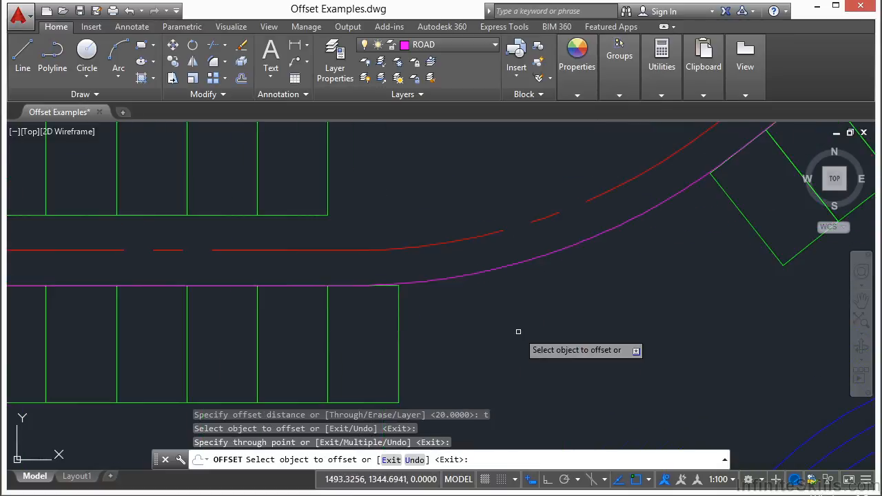
- Offset the red road centreline on the current layer through the endpoint of a lot divider on the upper horizontal lot row's lower edge
{"action": "key", "text": "Return"}
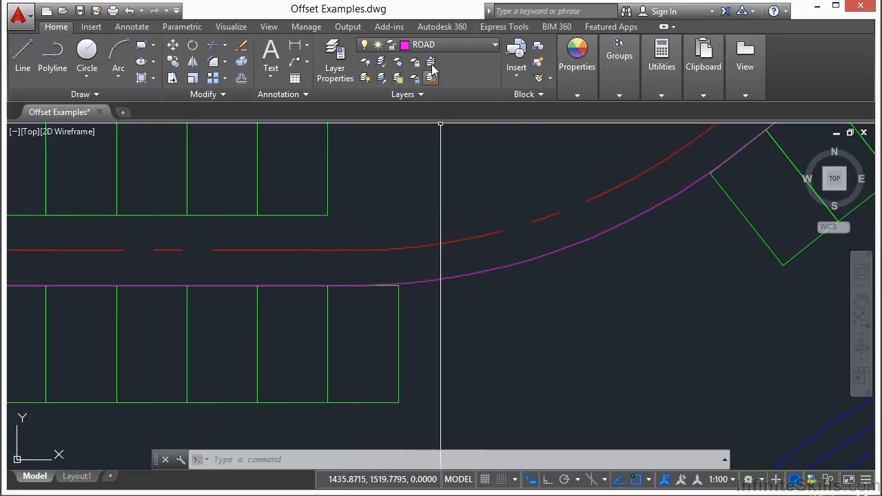
{"action": "type", "text": "o"}
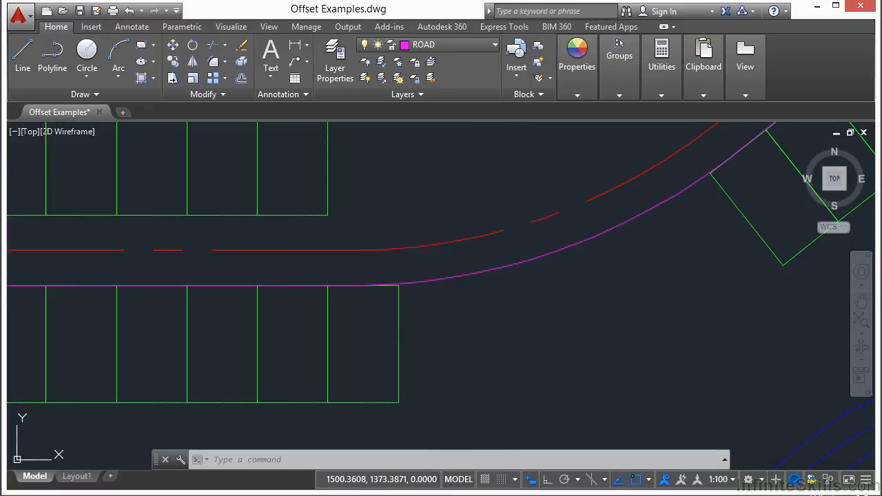
{"action": "key", "text": "Return"}
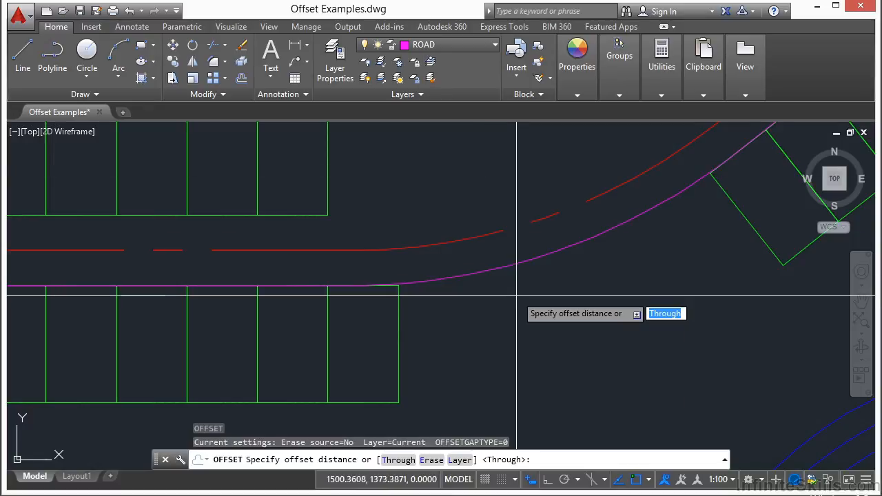
{"action": "key", "text": "Return"}
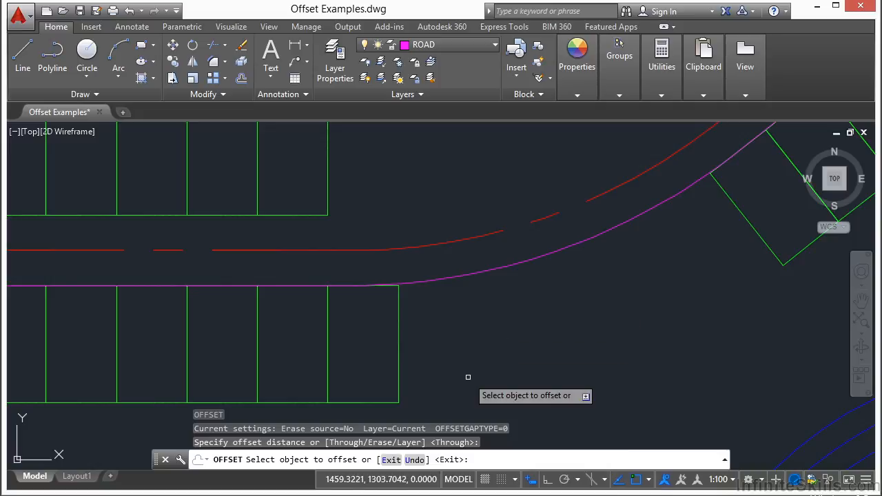
{"action": "left_click", "coordinate": [390, 246]}
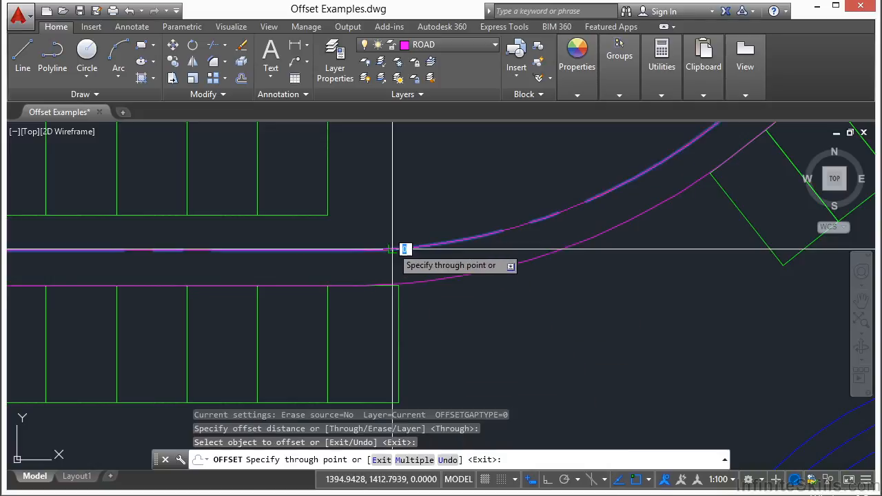
{"action": "left_click", "coordinate": [261, 215]}
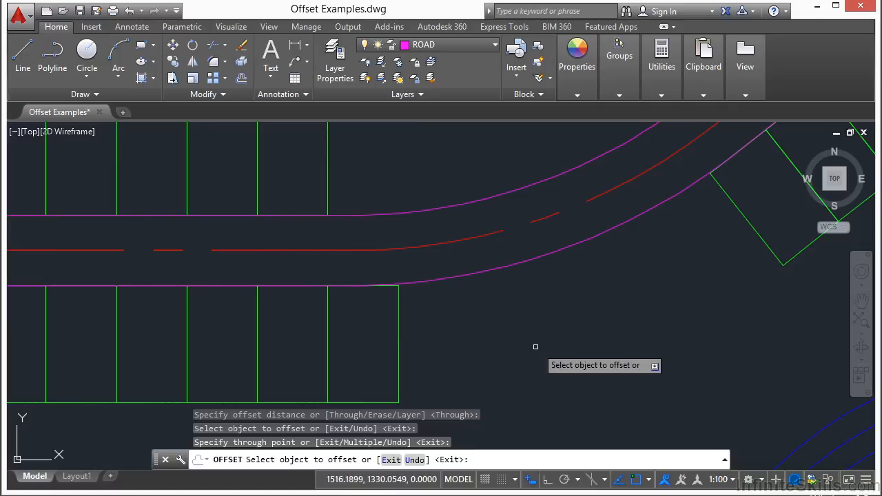
{"action": "key", "text": "Return"}
{"action": "scroll", "coordinate": [517, 311], "scroll_direction": "down", "scroll_amount": 5}
{"action": "middle_click_drag", "start_coordinate": [533, 305], "coordinate": [395, 332]}
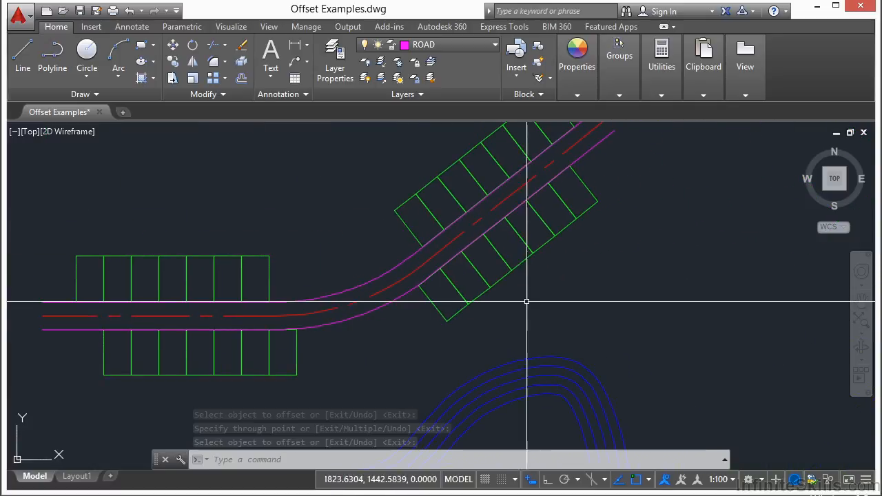
{"action": "scroll", "coordinate": [638, 290], "scroll_direction": "down", "scroll_amount": 2}
{"action": "middle_click_drag", "start_coordinate": [616, 296], "coordinate": [574, 241]}
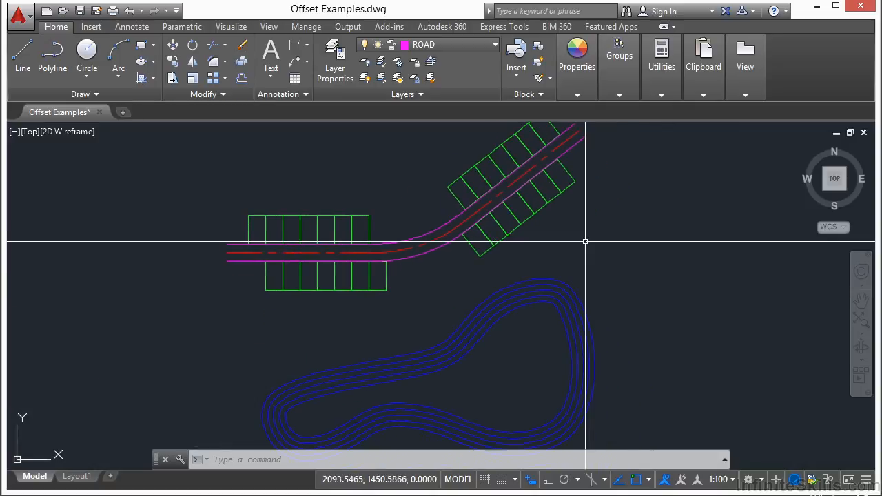